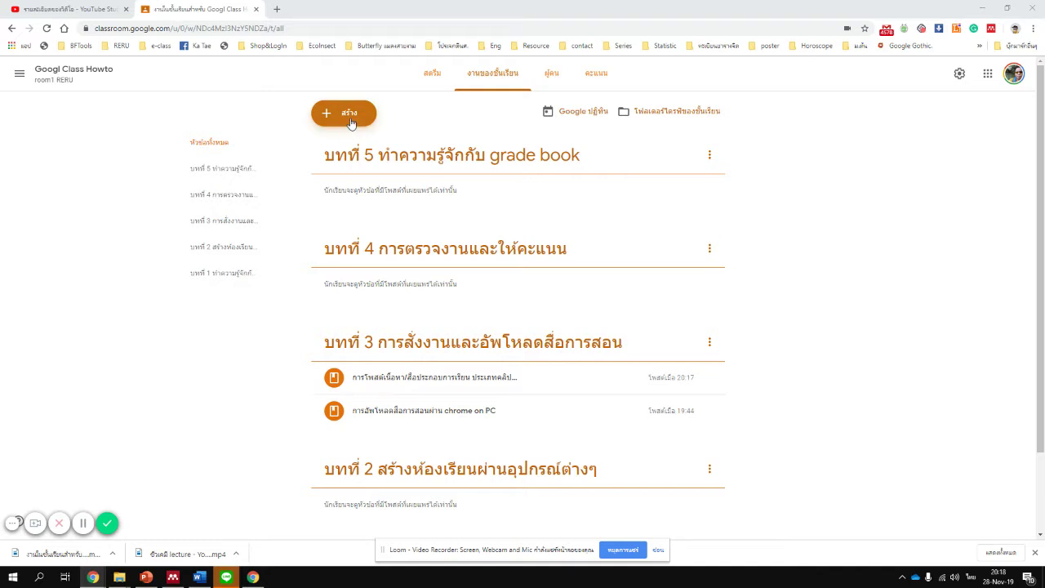
Create a new assignment (งาน) in the class Googl Class Howto.
click(351, 119)
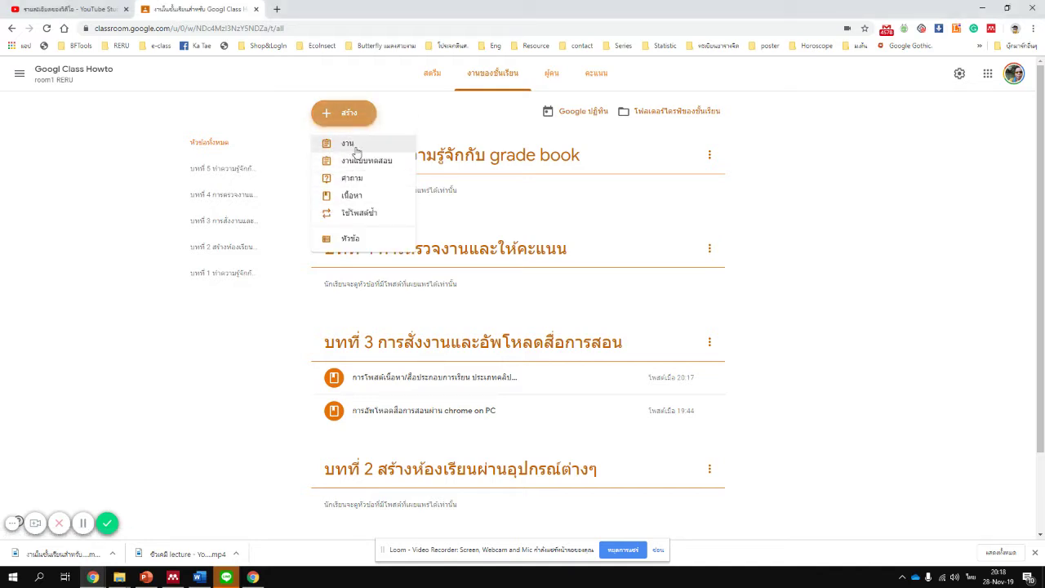
click(356, 152)
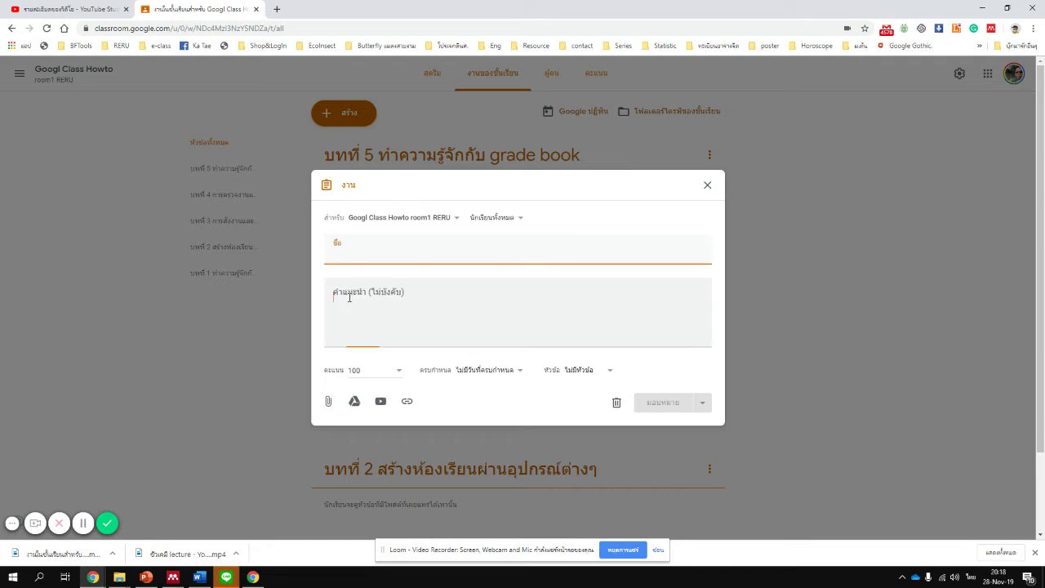
click(347, 299)
Switch the assignment's score to ungraded (ไม่ได้ให้คะแนน) and replace that with 10 points.
click(386, 369)
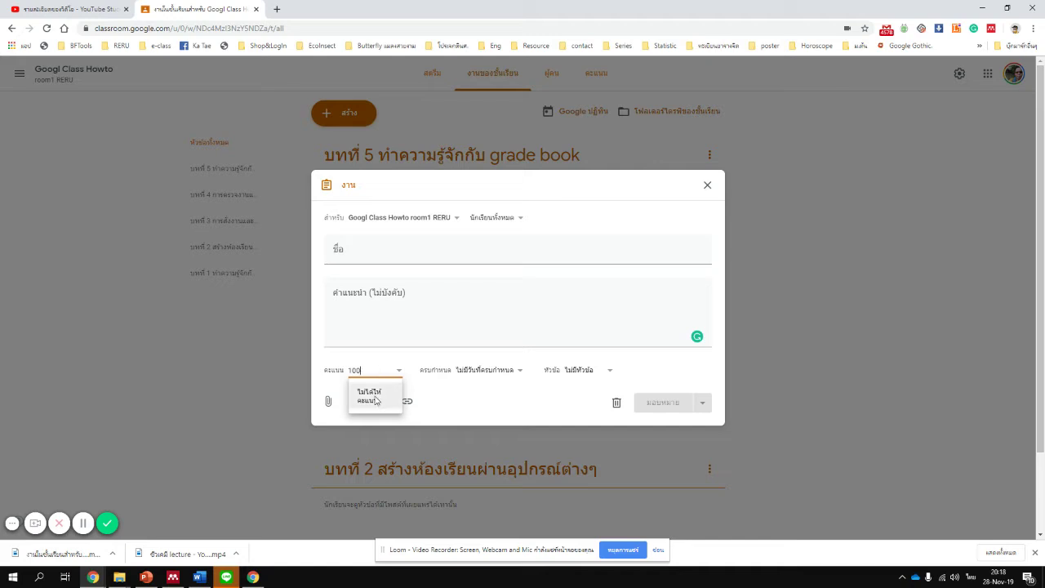
click(375, 400)
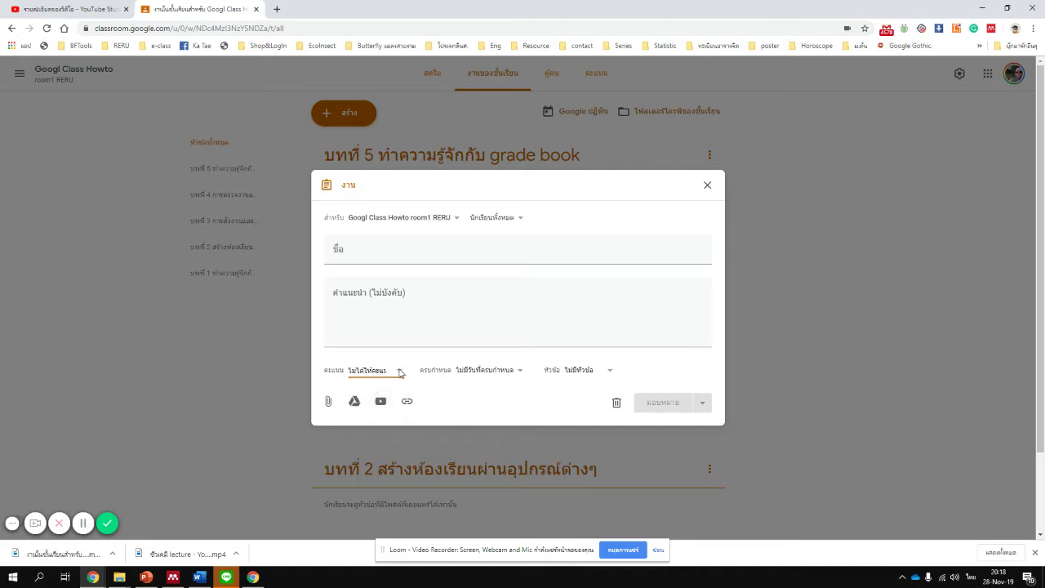
click(379, 374)
click(390, 374)
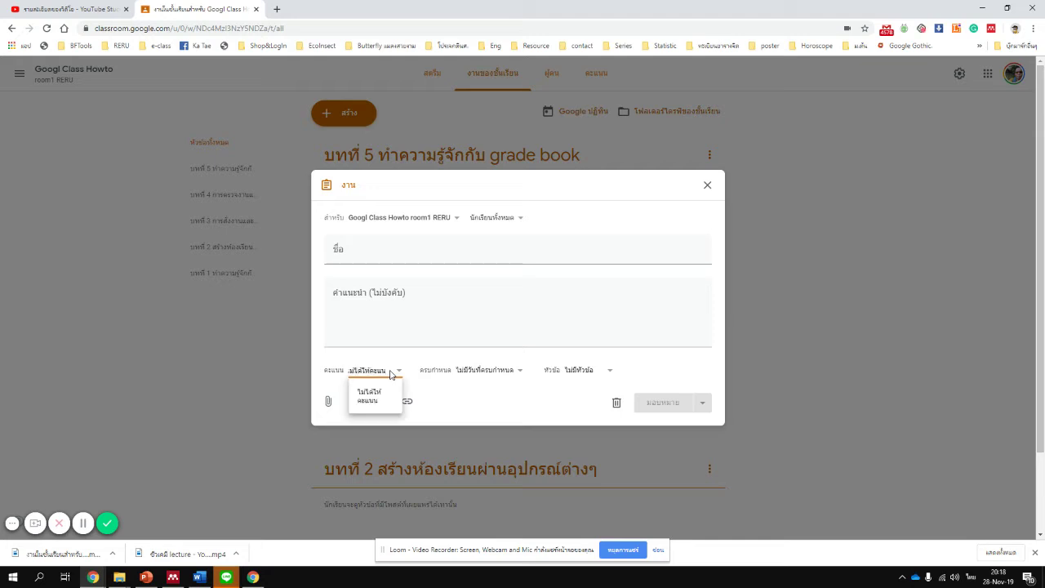
key(BackSpace)
key(BackSpace)
key(BackSpace)
key(BackSpace)
key(BackSpace)
key(BackSpace)
key(BackSpace)
key(BackSpace)
key(BackSpace)
key(BackSpace)
key(BackSpace)
key(BackSpace)
key(BackSpace)
key(BackSpace)
text(10)
click(412, 368)
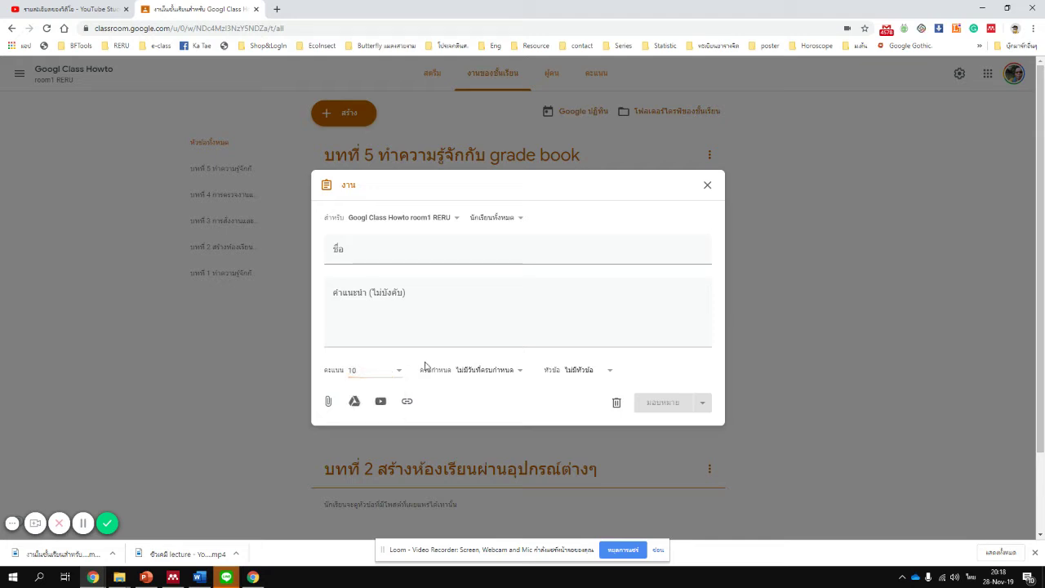
Set the due date to 2 December 2019 at 18.00 and choose the topic "บทที่ 3 การสั่งงานและอัพโหลดสื่อการสอน".
click(491, 371)
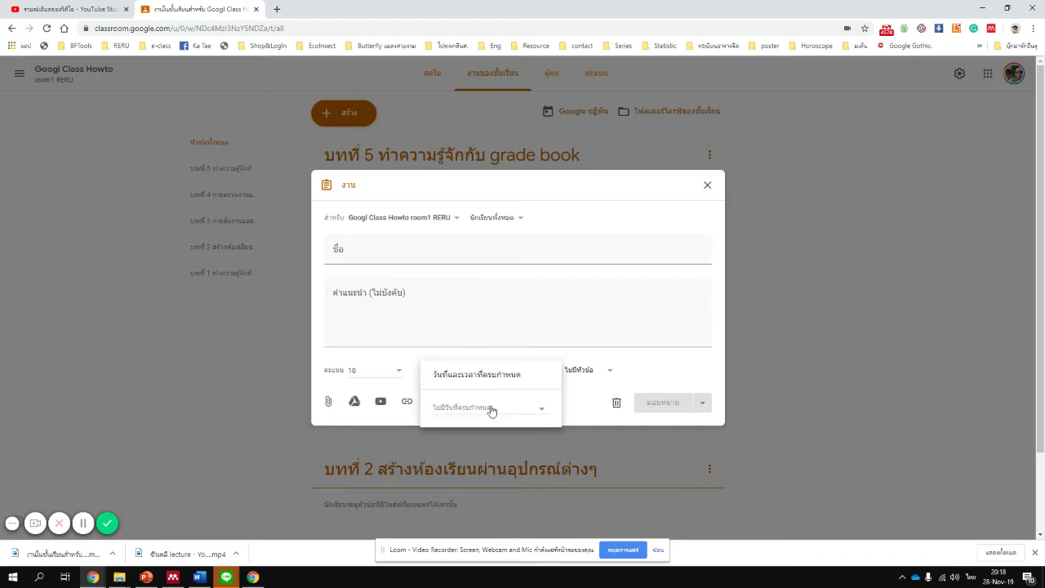
click(492, 408)
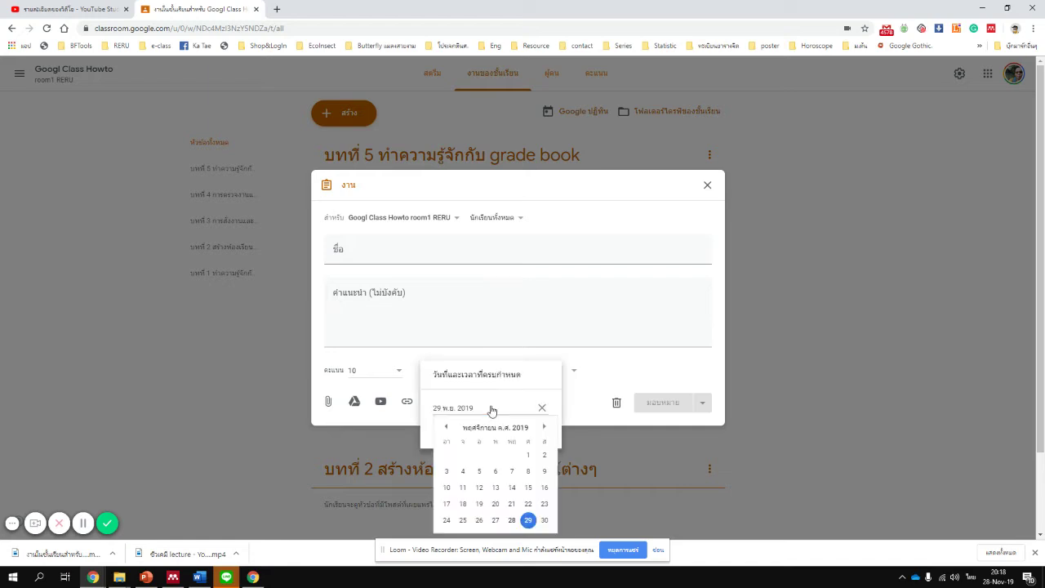
click(544, 427)
click(462, 455)
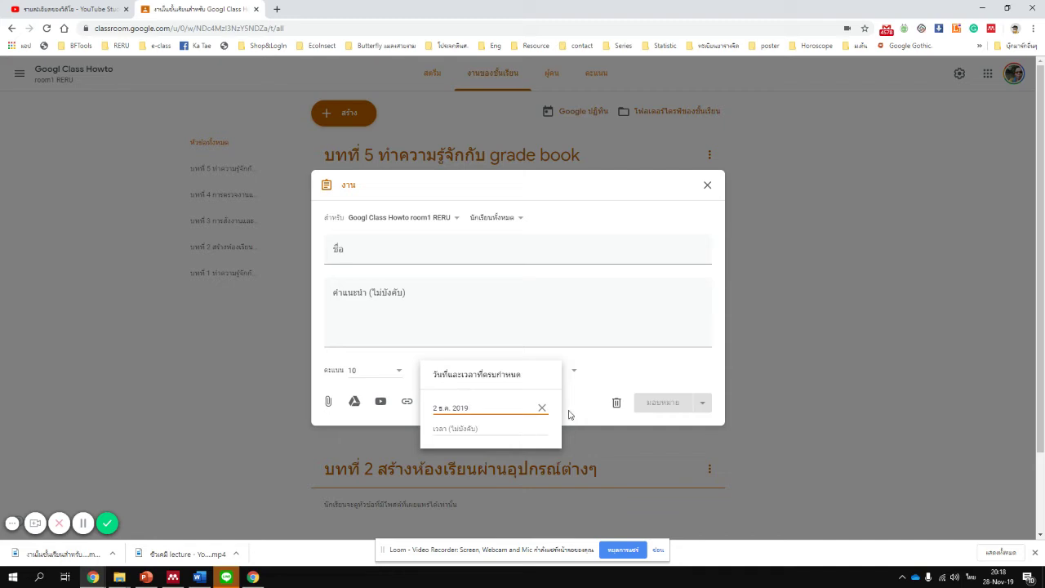
click(521, 430)
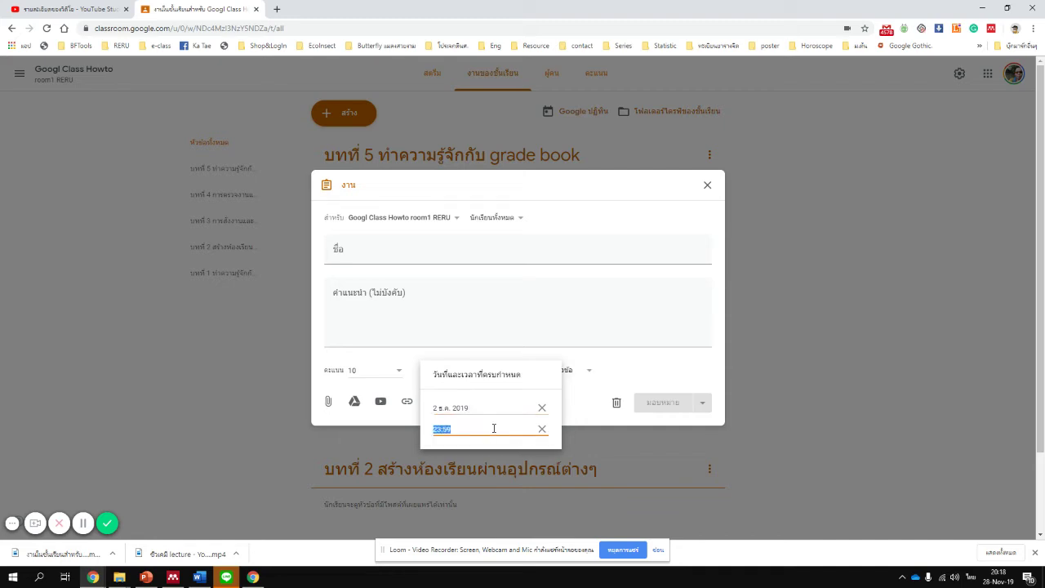
text(18.00)
click(627, 369)
click(589, 371)
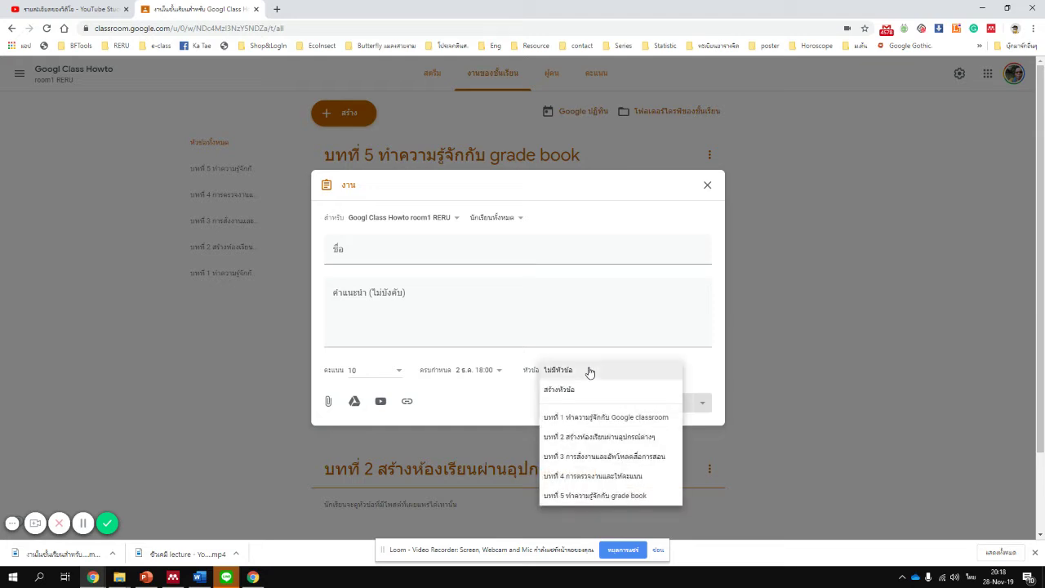
click(588, 458)
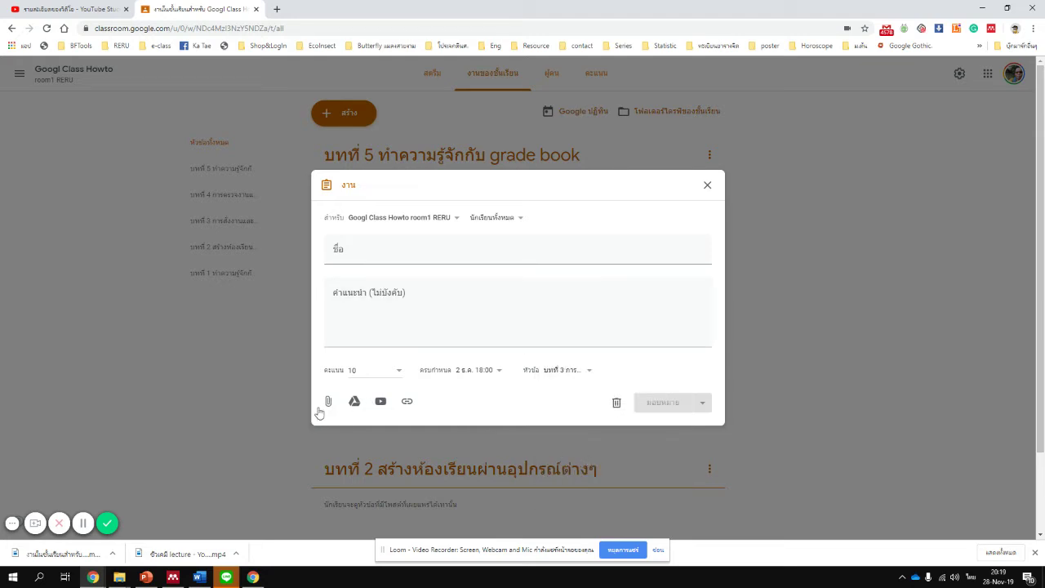
click(380, 404)
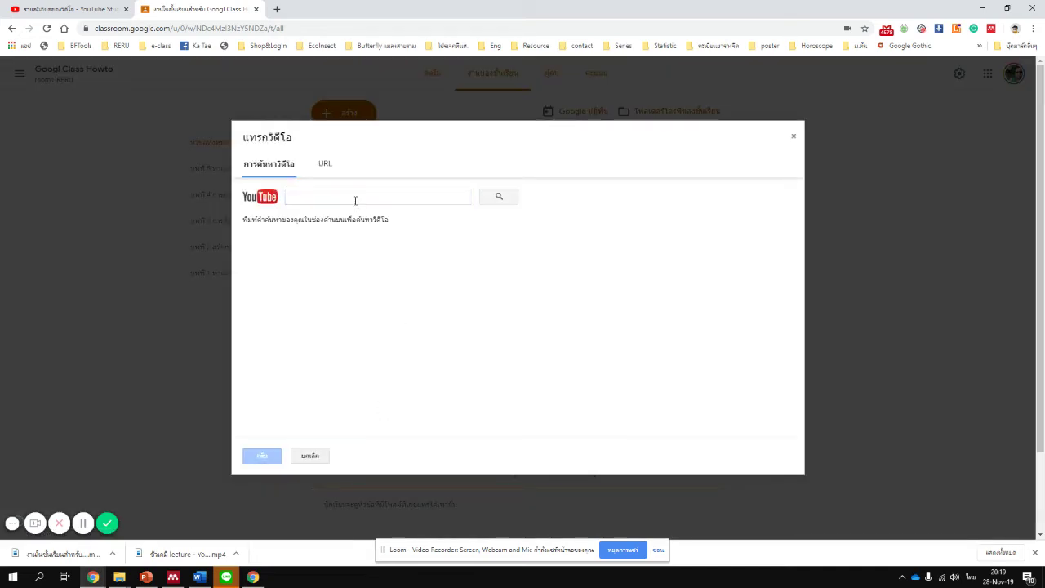
click(355, 199)
text(https://youtu.be/KluMwA8dozM)
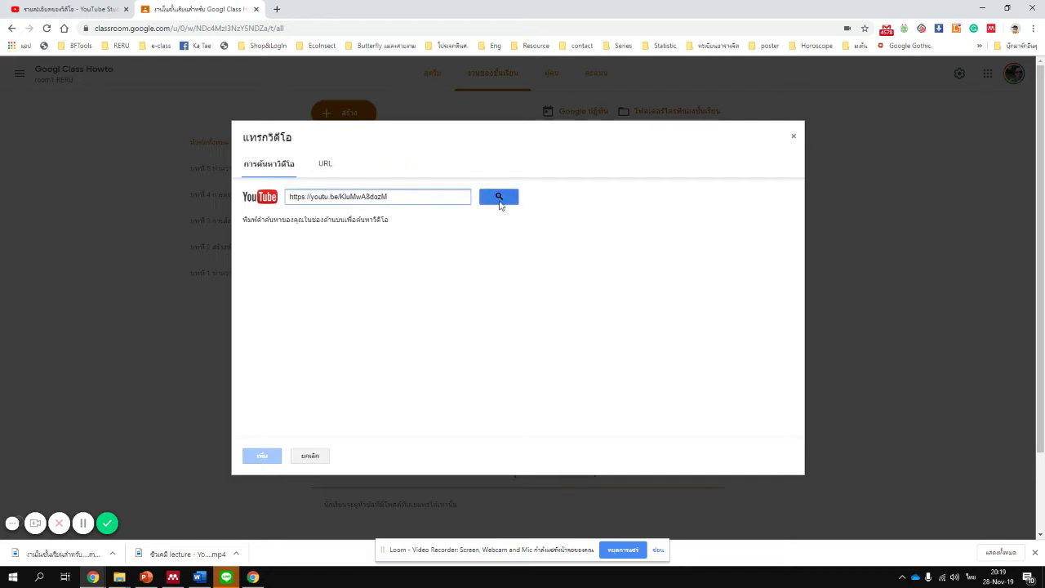
key(Return)
click(422, 257)
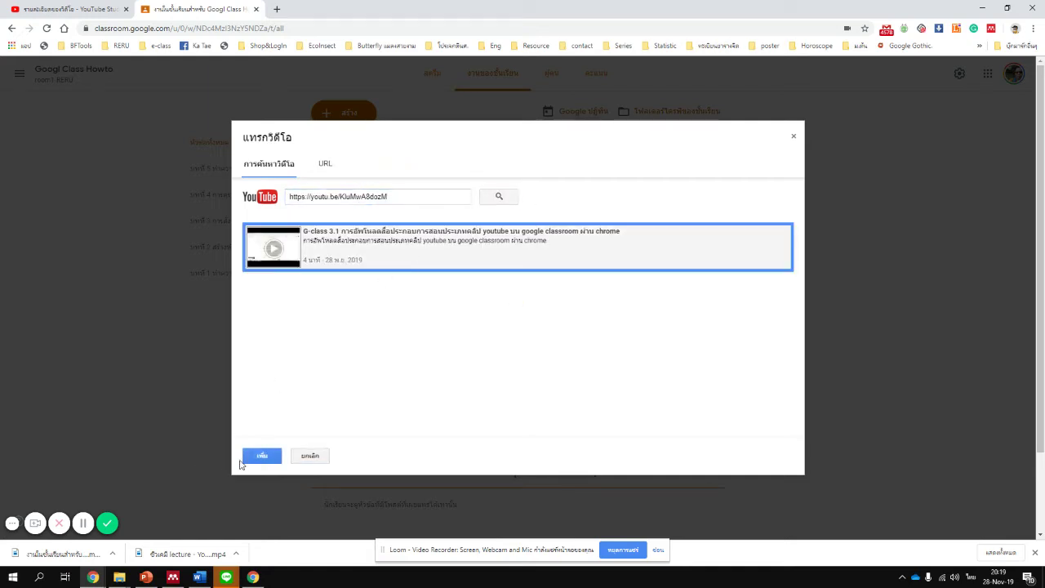
click(251, 457)
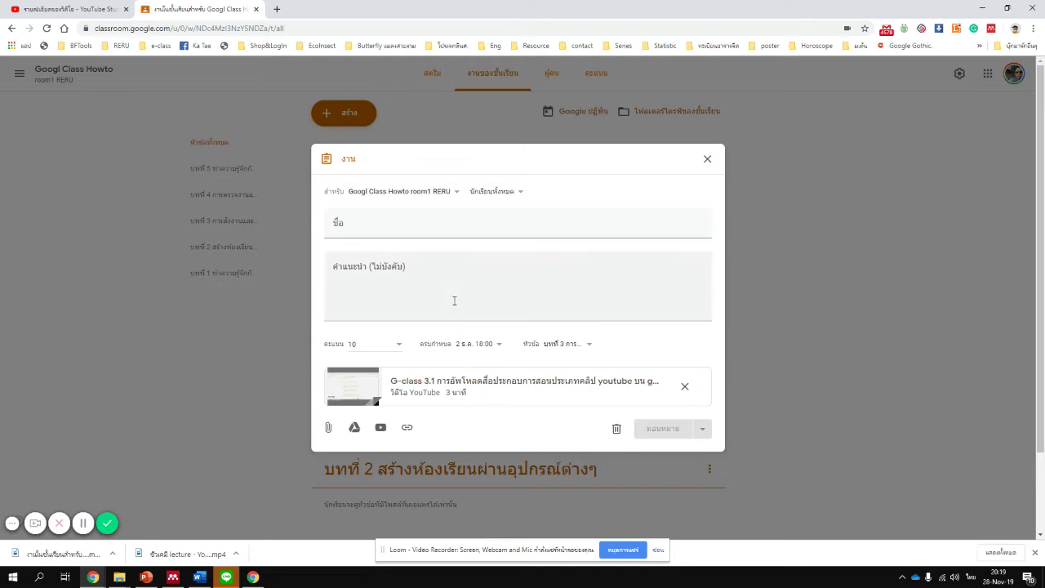
click(407, 430)
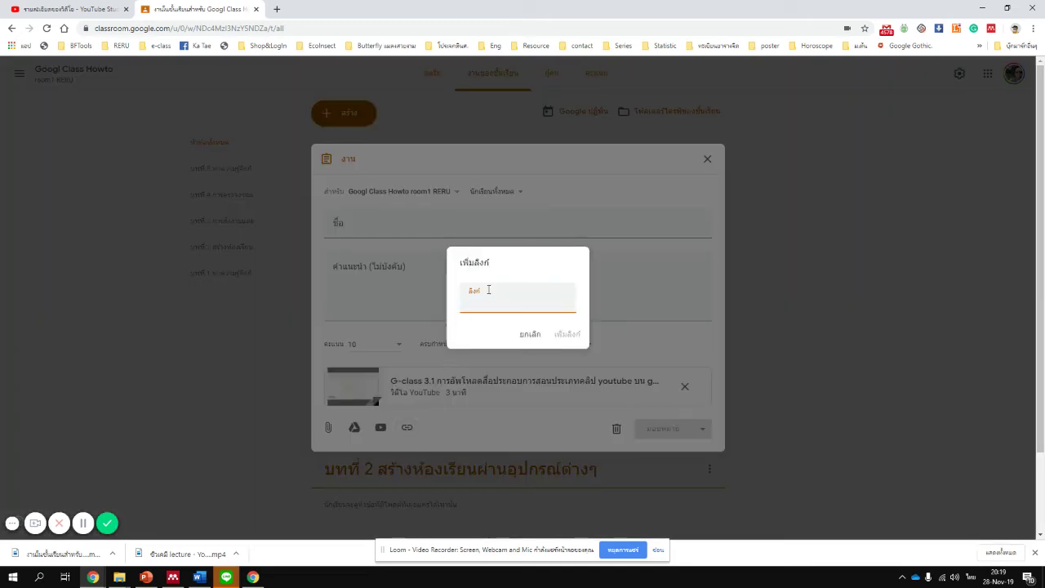
click(530, 334)
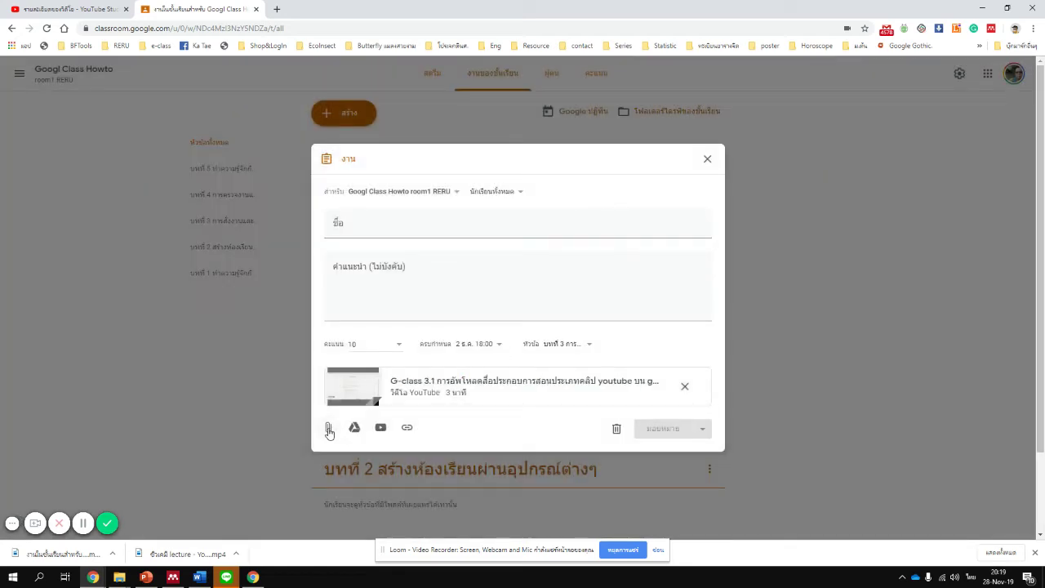
click(329, 429)
Filter the recent Google Drive files to documents (เอกสาร) and attach the first "Untitled document" to the assignment.
click(353, 429)
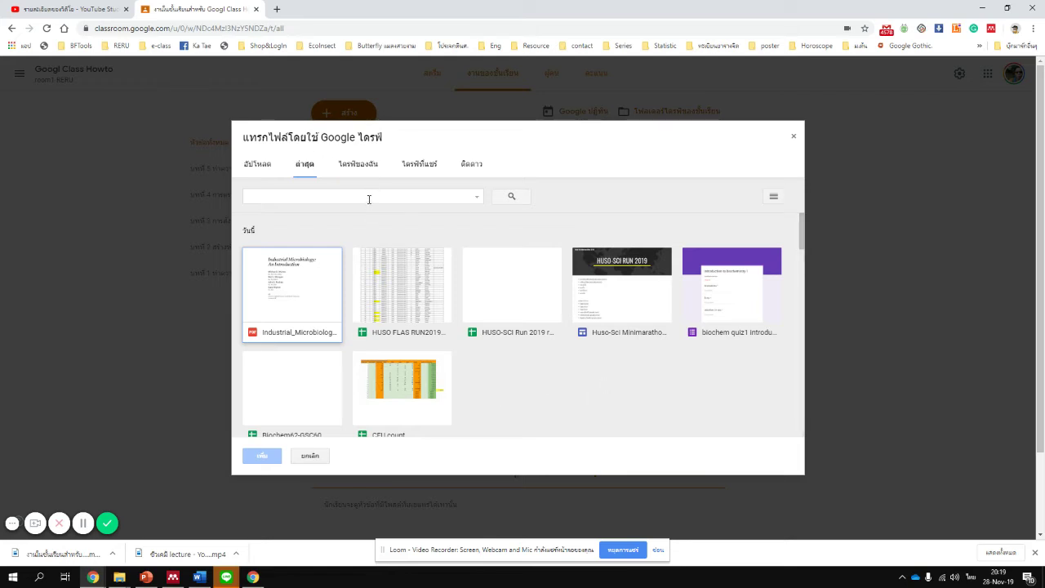
click(477, 197)
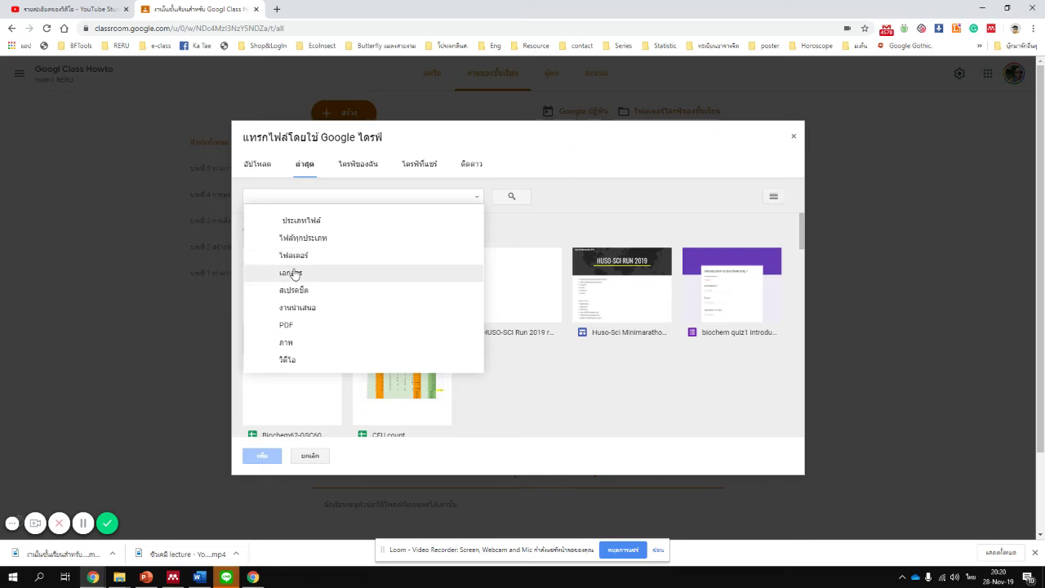
click(292, 273)
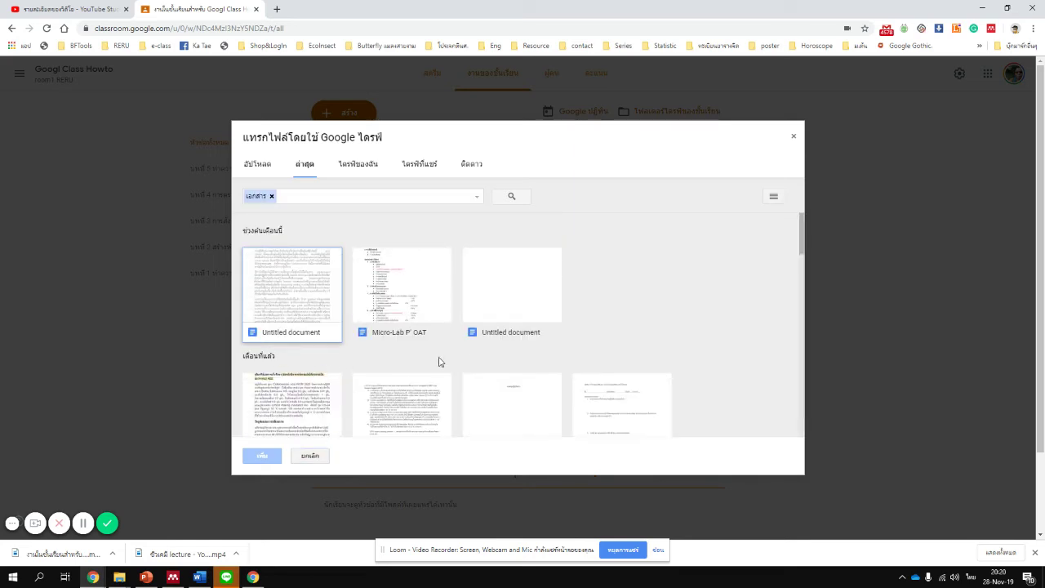
scroll(482, 359, down, 2)
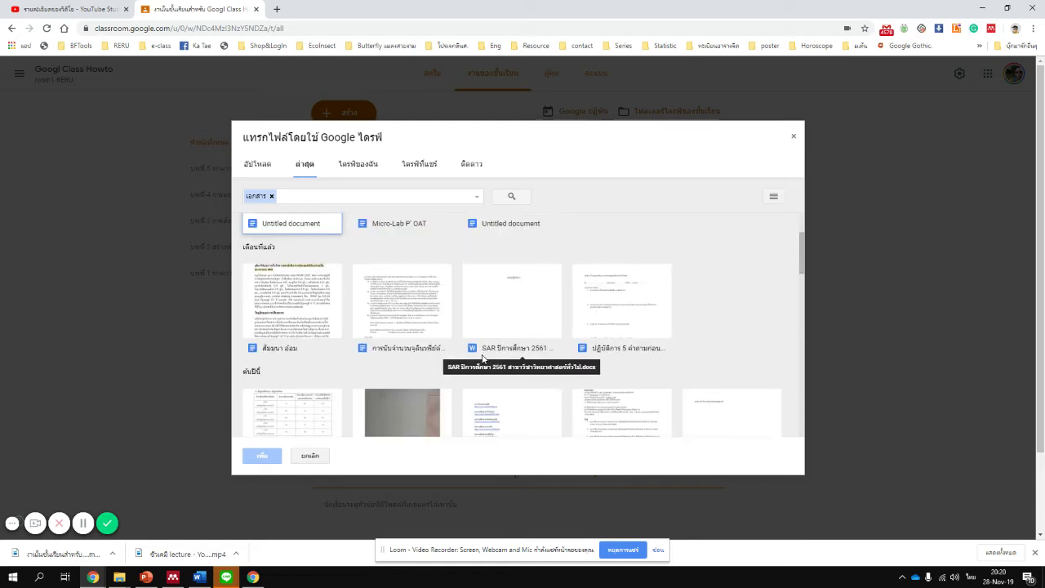
scroll(478, 360, down, 2)
scroll(437, 360, up, 4)
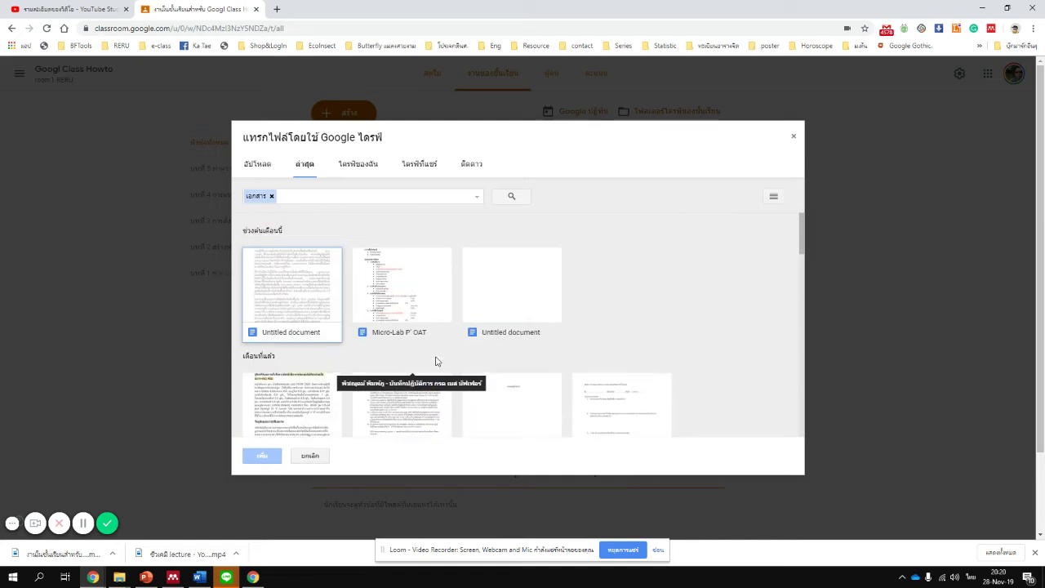
double_click(302, 335)
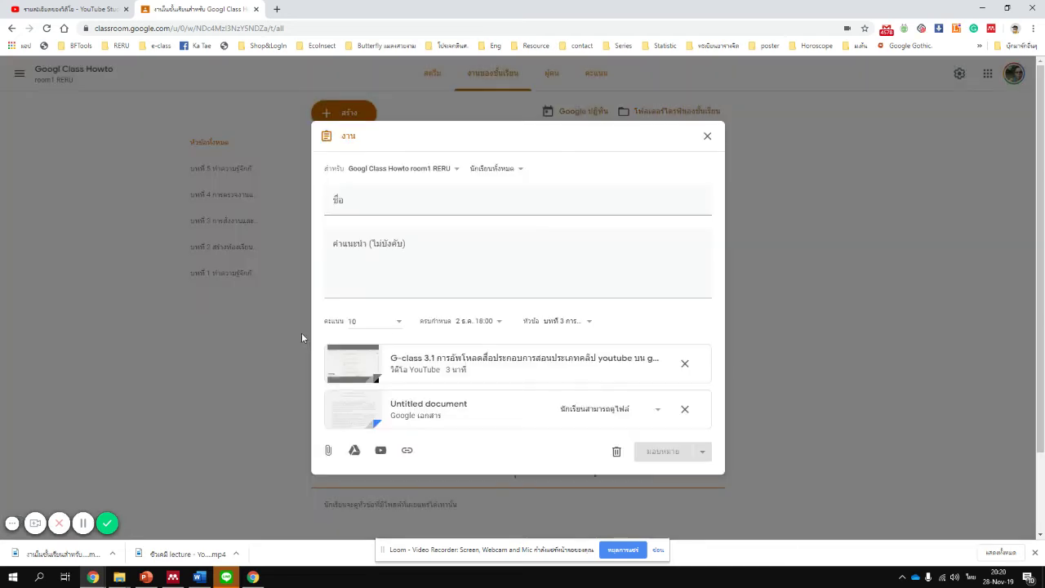
Set the attached document's student access to a separate copy for each student (ทำสำเนาให้นักเรียนแต่ละคน).
click(658, 409)
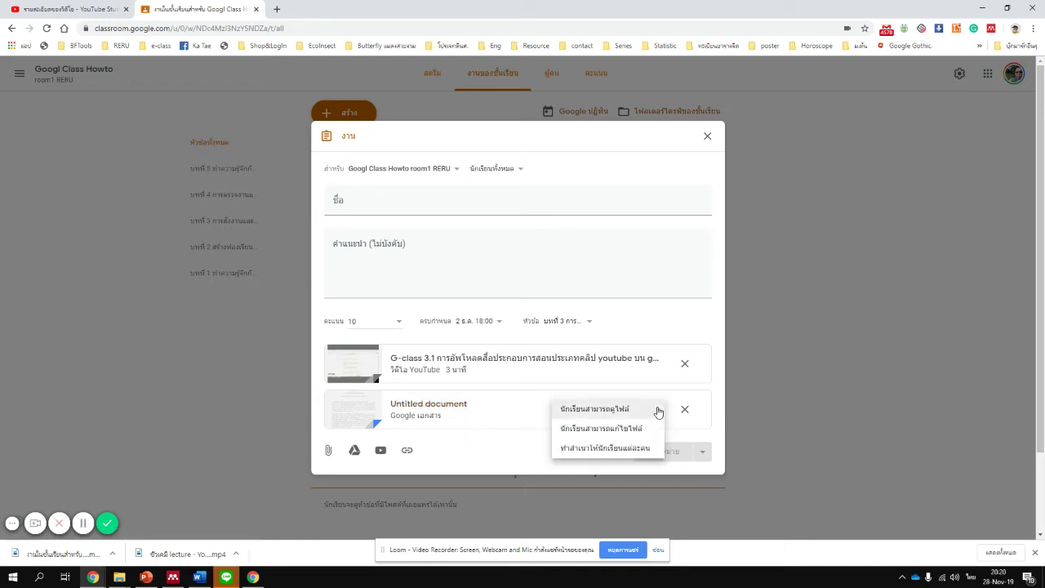
click(593, 448)
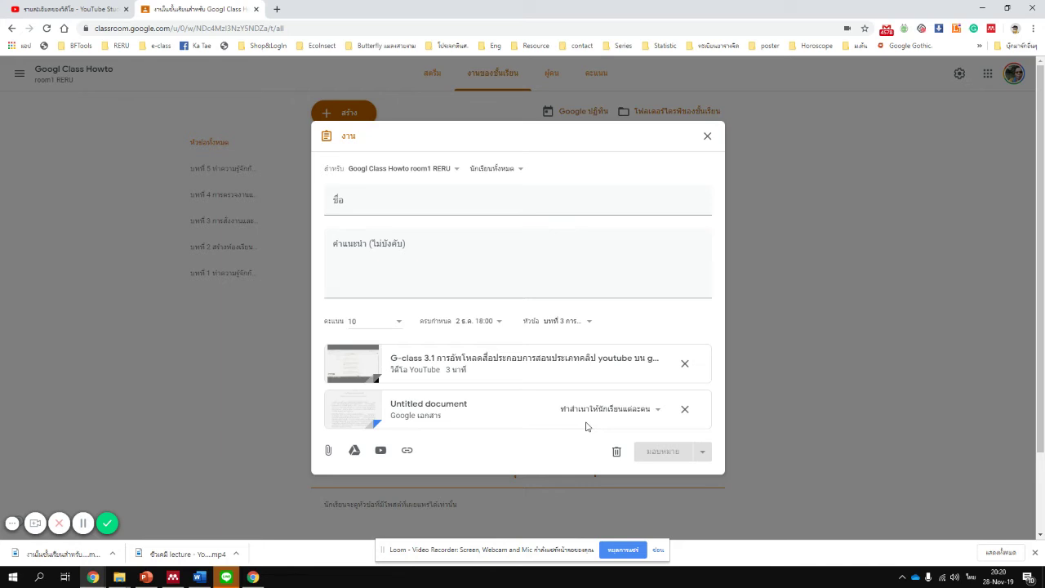
click(649, 414)
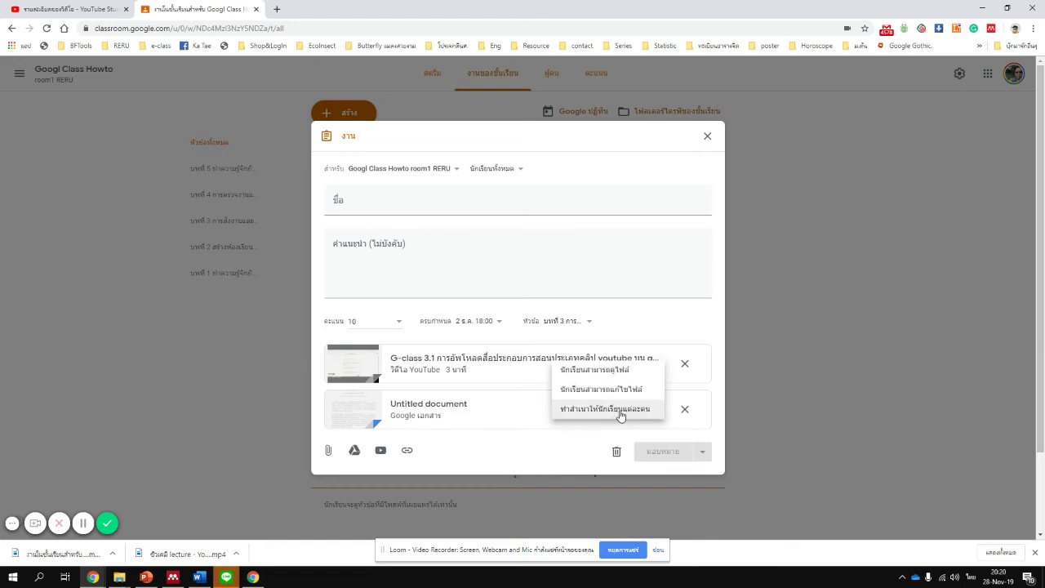
click(624, 413)
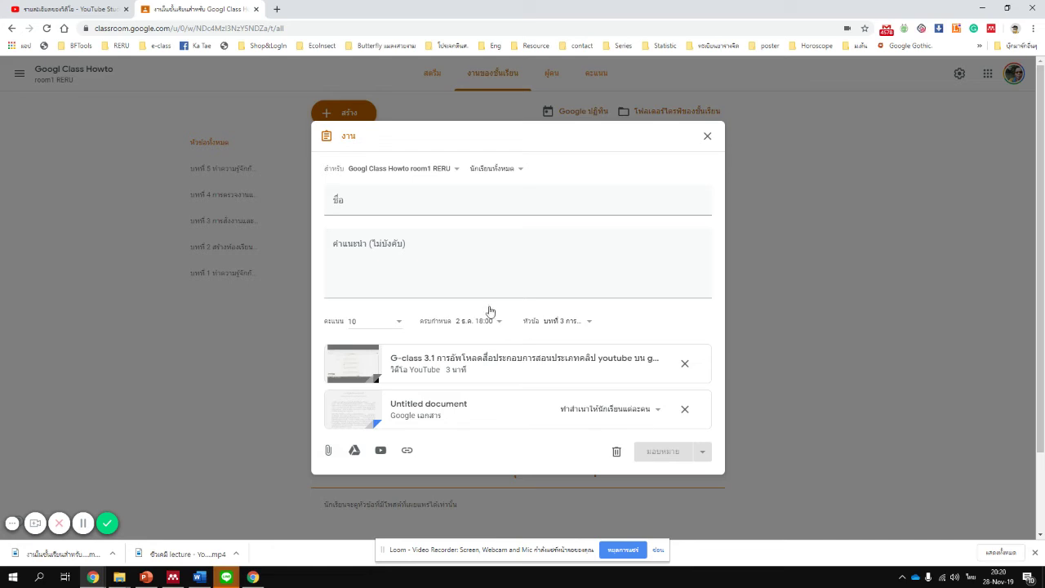
Title the assignment "แบบทดสอบท้ายบท การอัพโหลดสื่อ และการสร้างคำถามในชั้นเรียน".
click(426, 204)
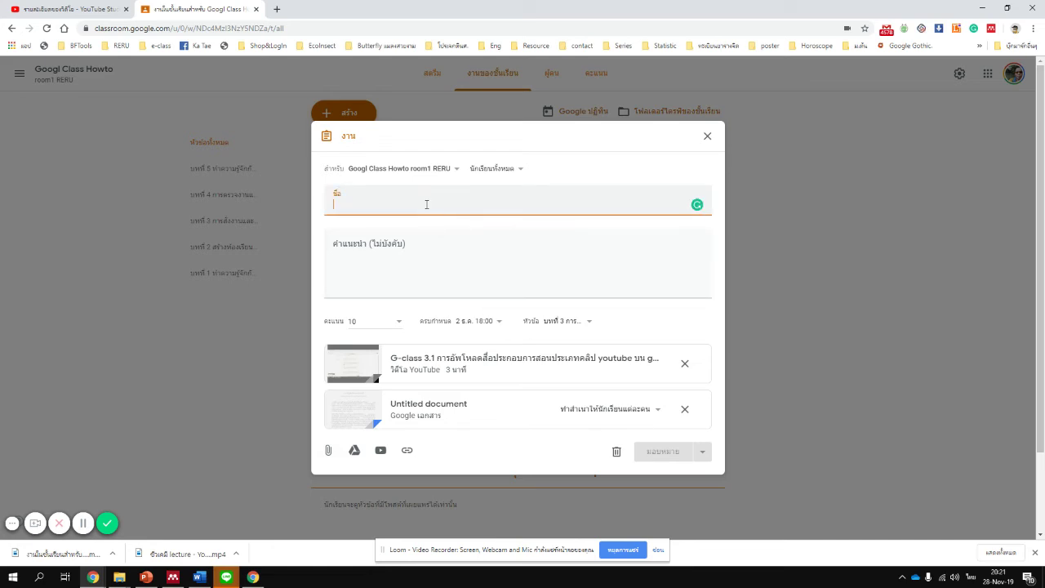
text(การอัพ)
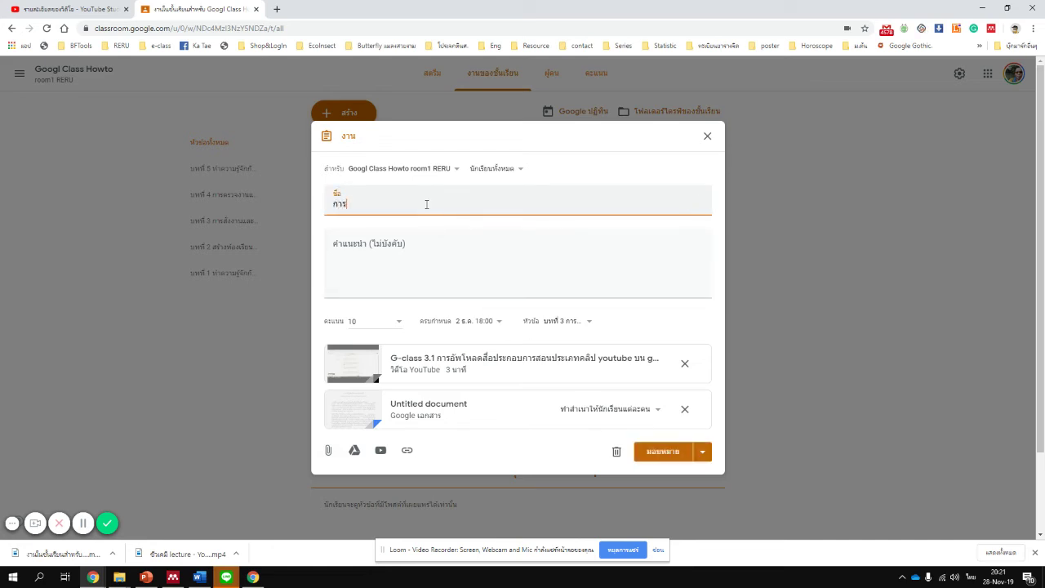
key(BackSpace)
key(BackSpace)
key(BackSpace)
key(BackSpace)
key(BackSpace)
key(BackSpace)
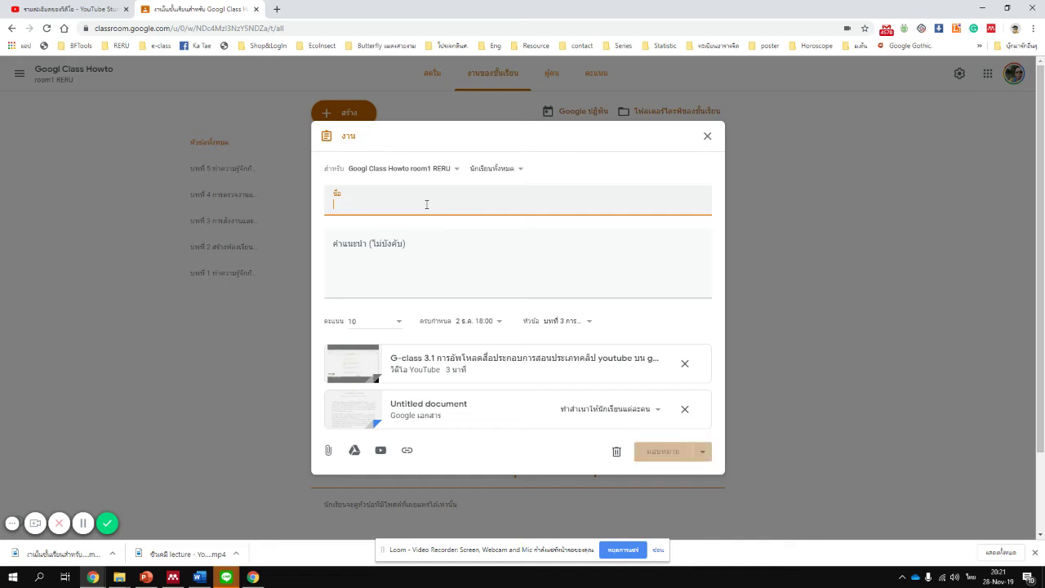
text(แบบทดสอบท้าย)
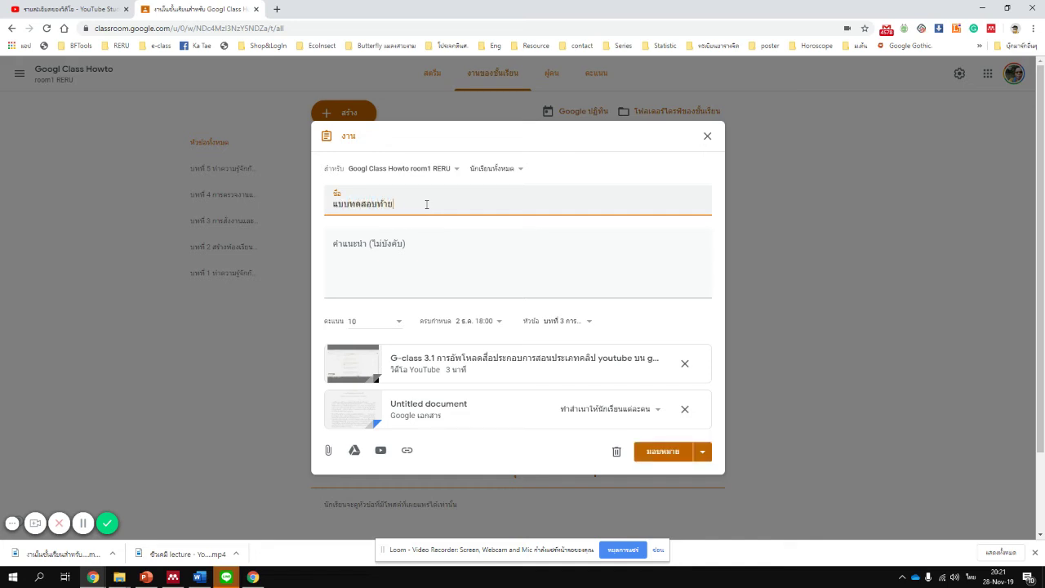
text(บท การอัพโหลด)
key(BackSpace)
key(BackSpace)
text(สื่อ และการสร้างคำถา)
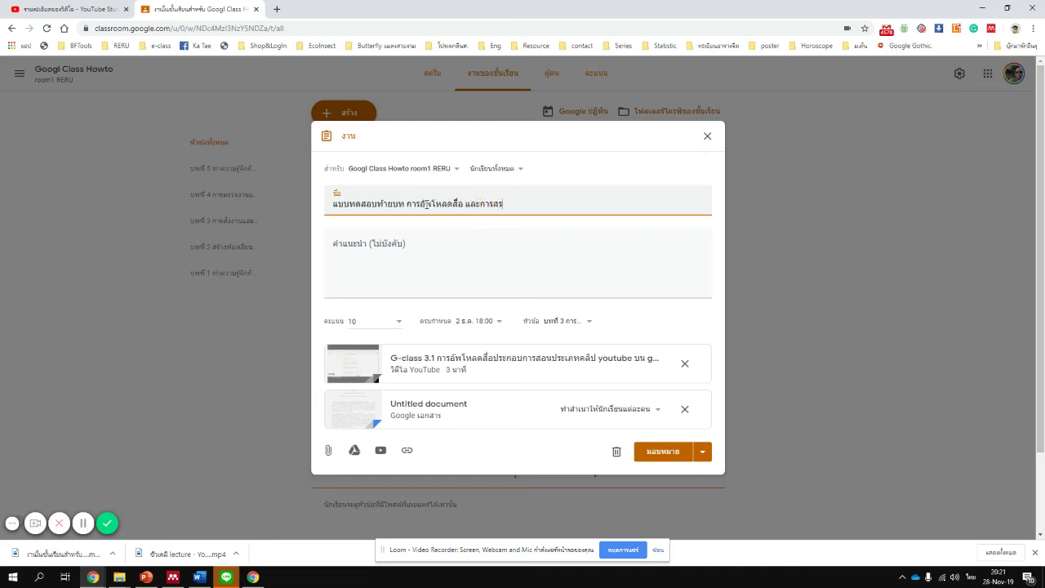
text(มในชั้นเรียน)
Enter the assignment instructions "ให้แสดงความคิดเห็นในไฟล์ที่แนบมา (google doc) โดยแก้ไขในไฟล์แนบแล้วส่งมาตามกำหนด".
click(413, 259)
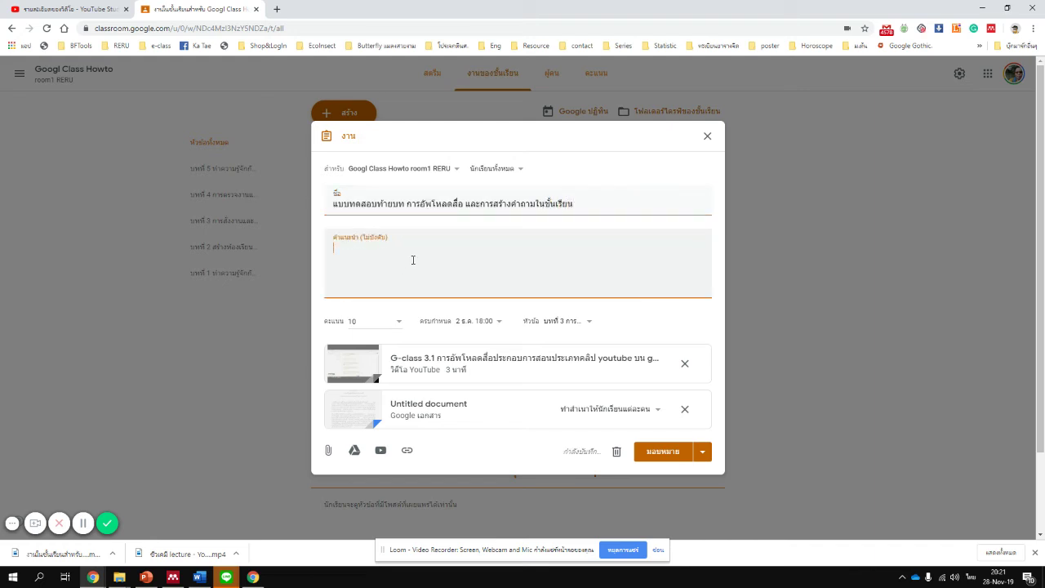
text(ให้แสดงความคิดเห็นในไฟ)
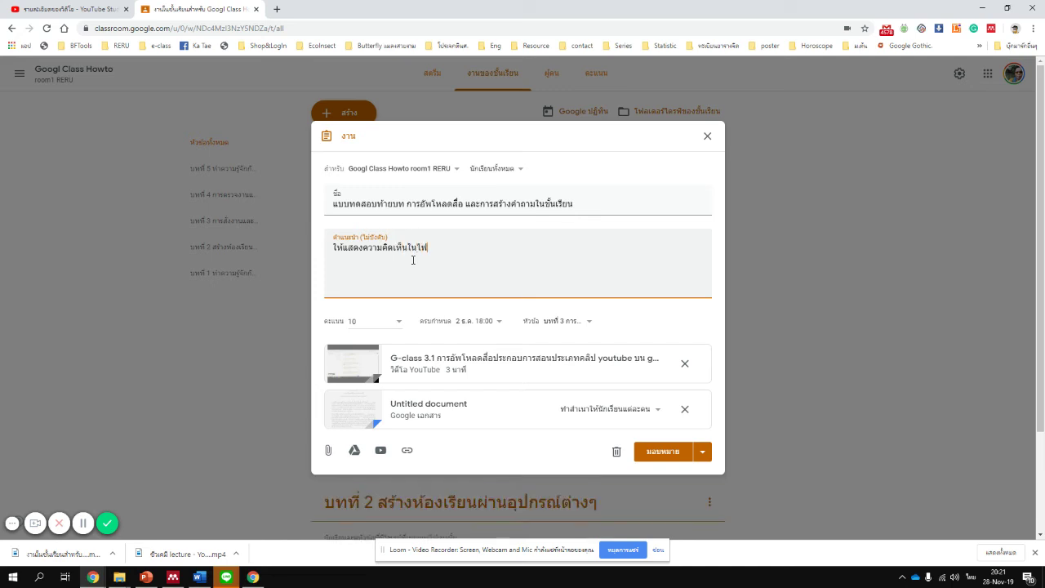
text(ล์ที่แนบม)
text(า (ๅชุด))
key(BackSpace)
key(BackSpace)
key(BackSpace)
key(BackSpace)
text(google do)
text(c) ฟ)
key(BackSpace)
text(โดยแ)
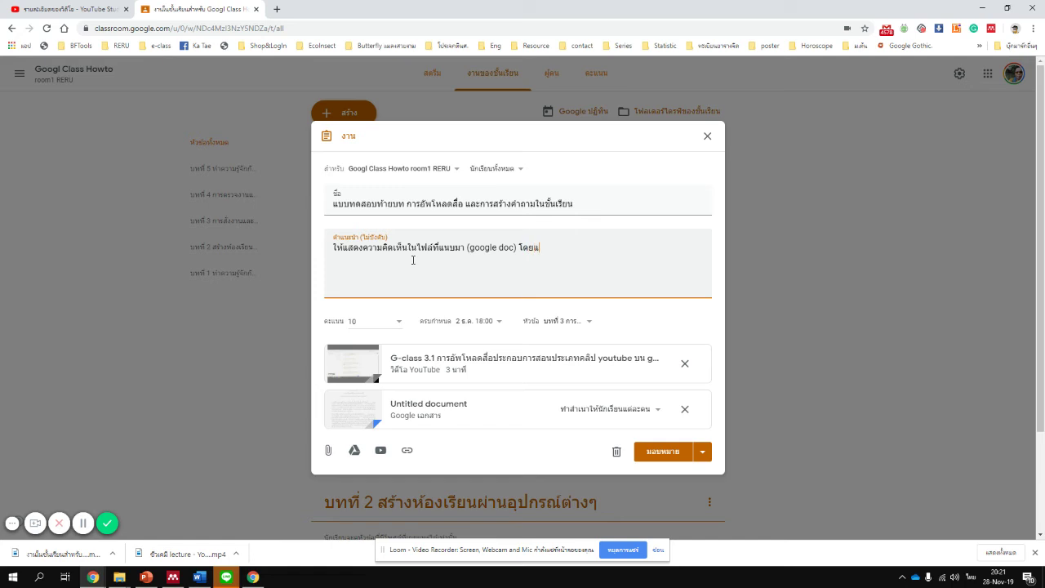
text(ก้ไขในไฟล์แส)
text(บแล้วส่งมาค)
text(ามกำหนด)
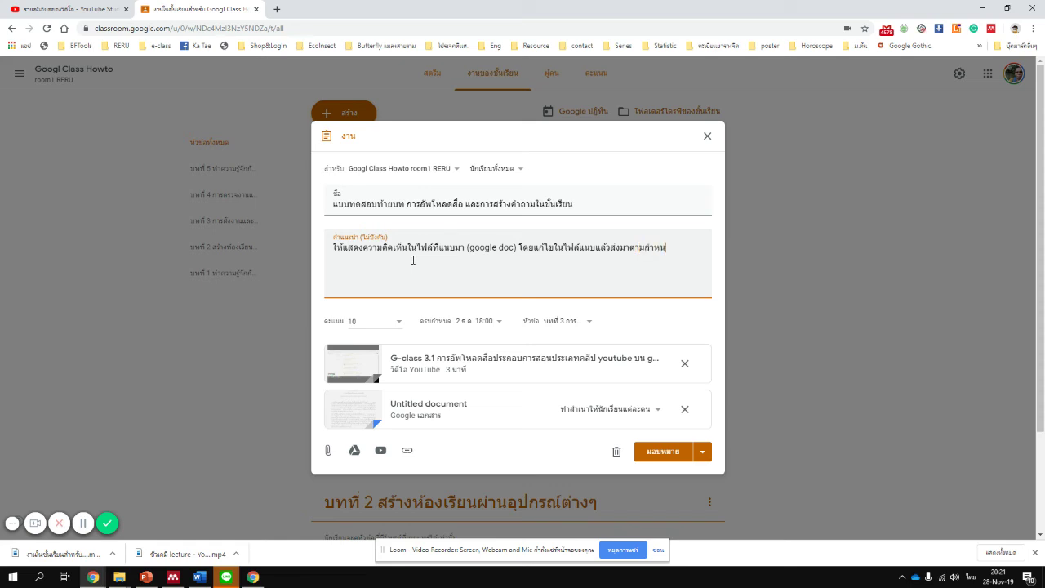
Save the assignment as a draft (บันทึกฉบับร่าง) instead of assigning it.
click(703, 452)
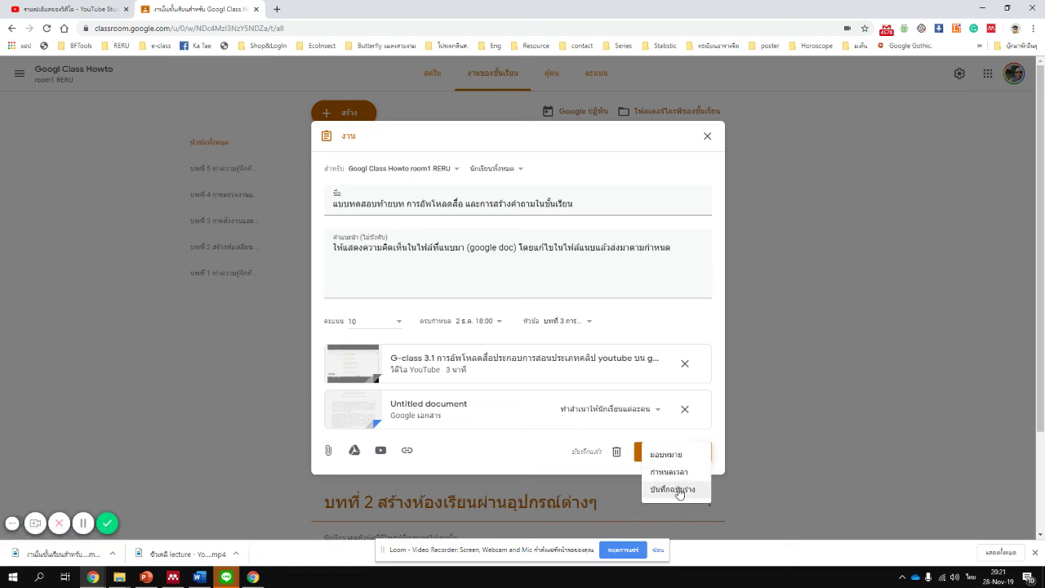
click(678, 490)
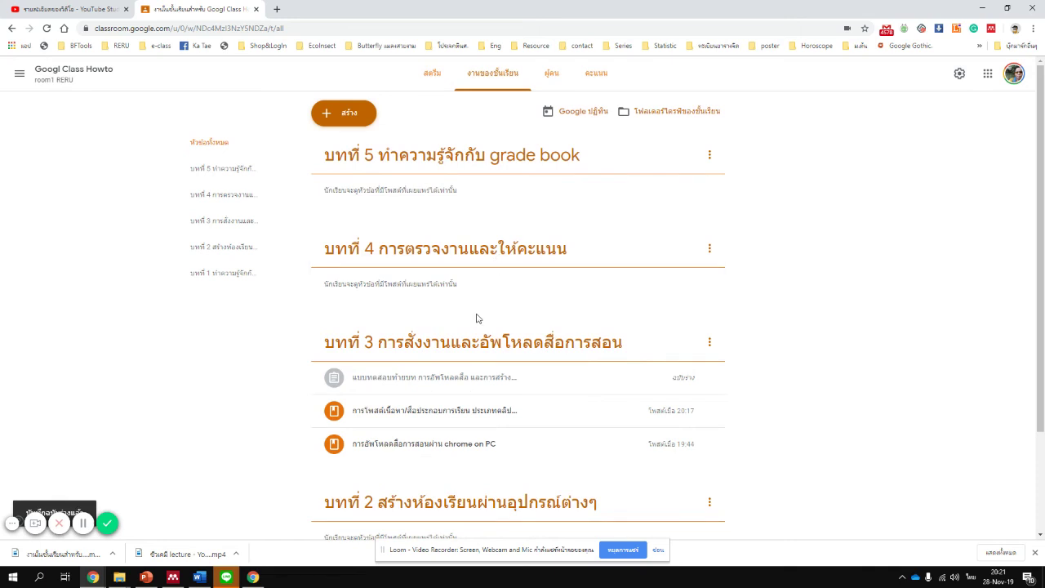
Reopen the draft assignment under topic บทที่ 3 for editing and assign it (มอบหมาย) to the class.
scroll(480, 333, down, 1)
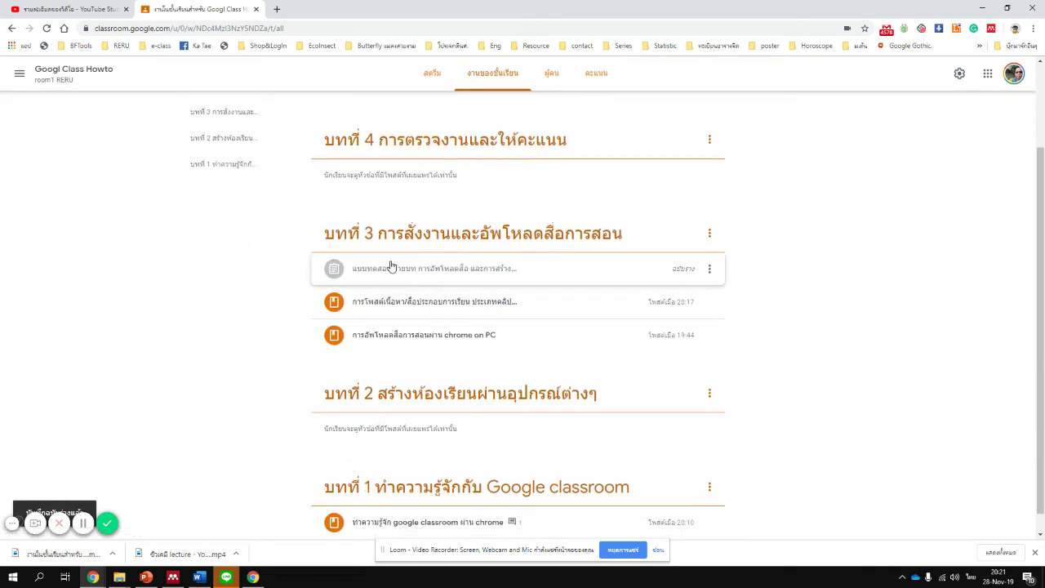
click(426, 275)
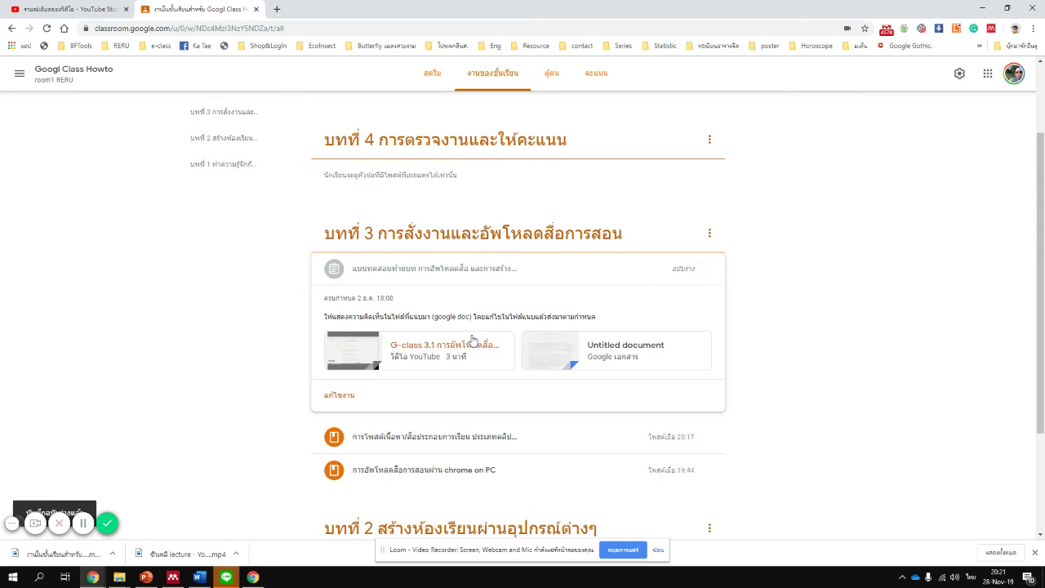
click(335, 398)
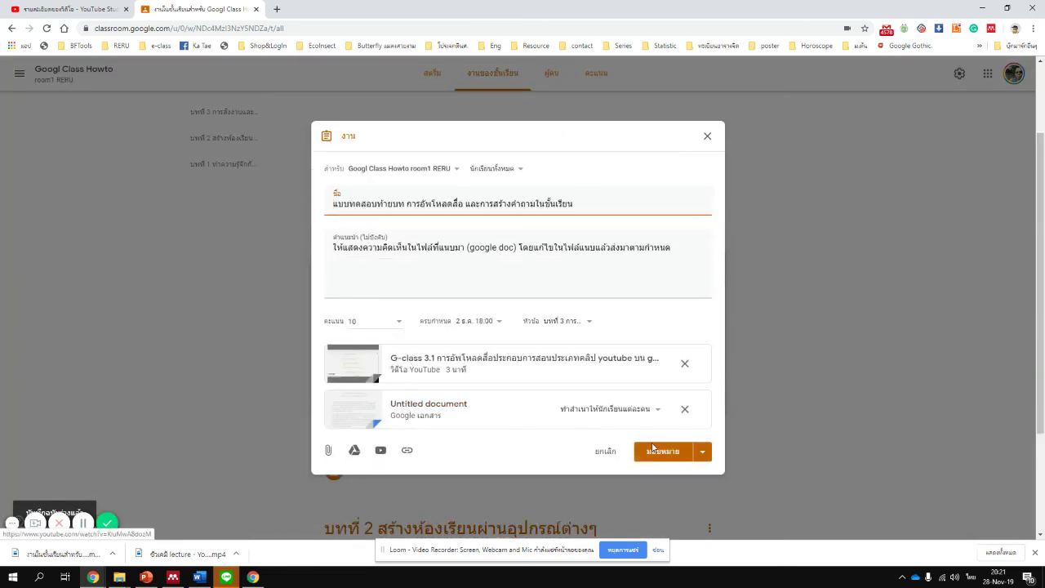
click(663, 452)
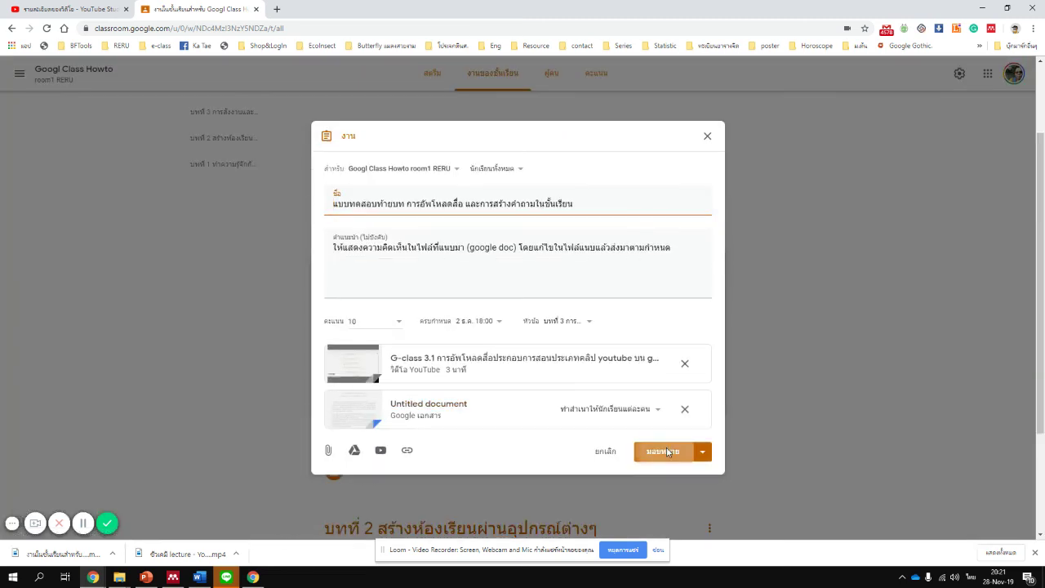
Open the posted assignment and review its instructions (คำสั่ง) and student work (งานของนักเรียน) views.
click(593, 339)
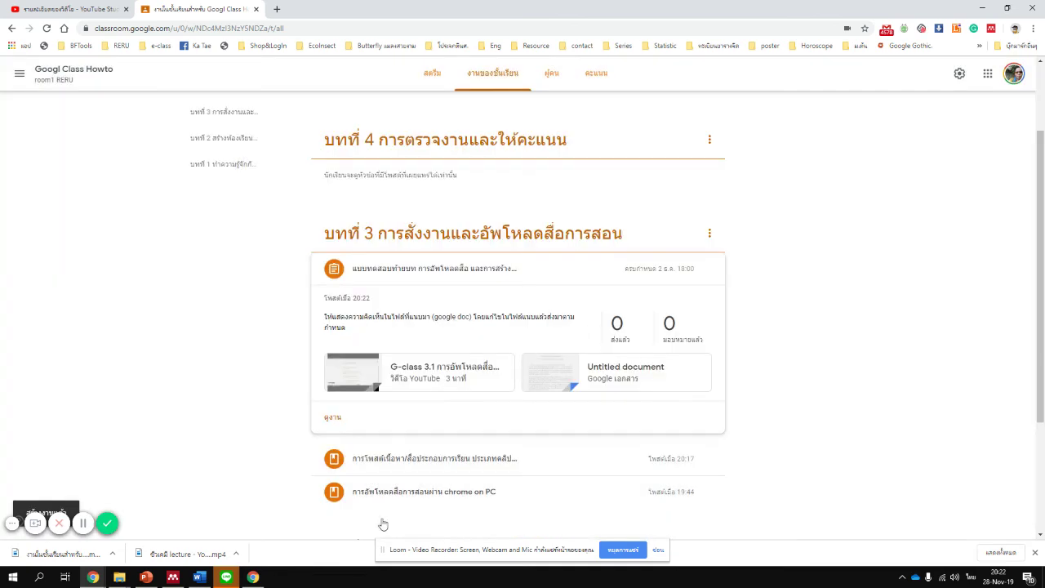
click(332, 419)
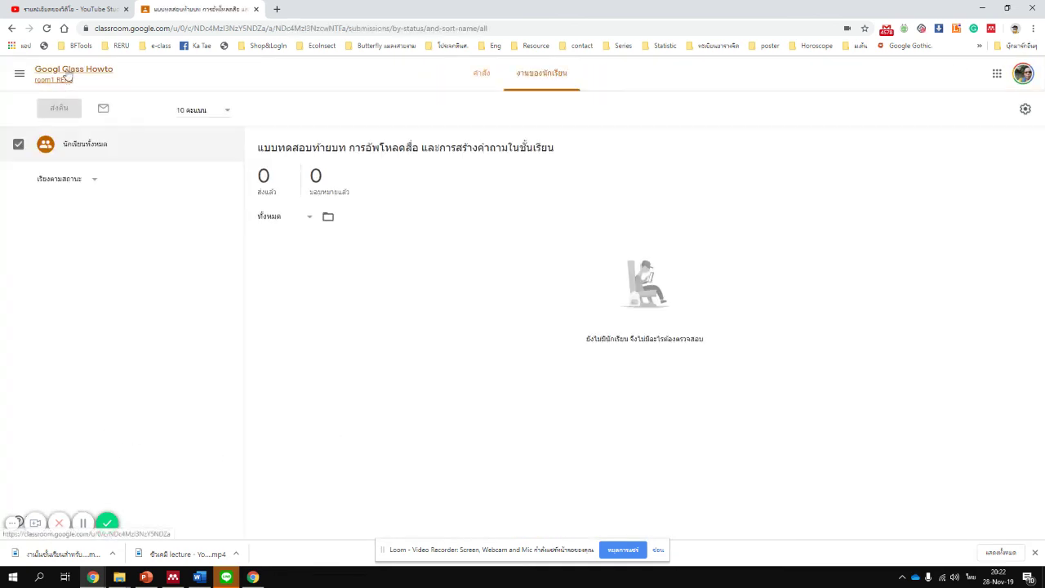
click(498, 78)
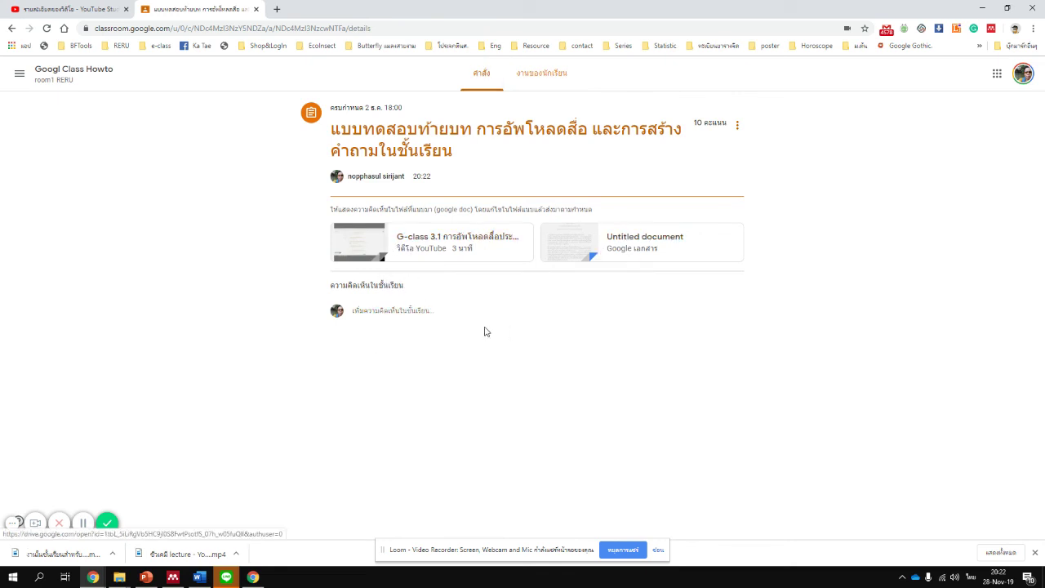
click(554, 84)
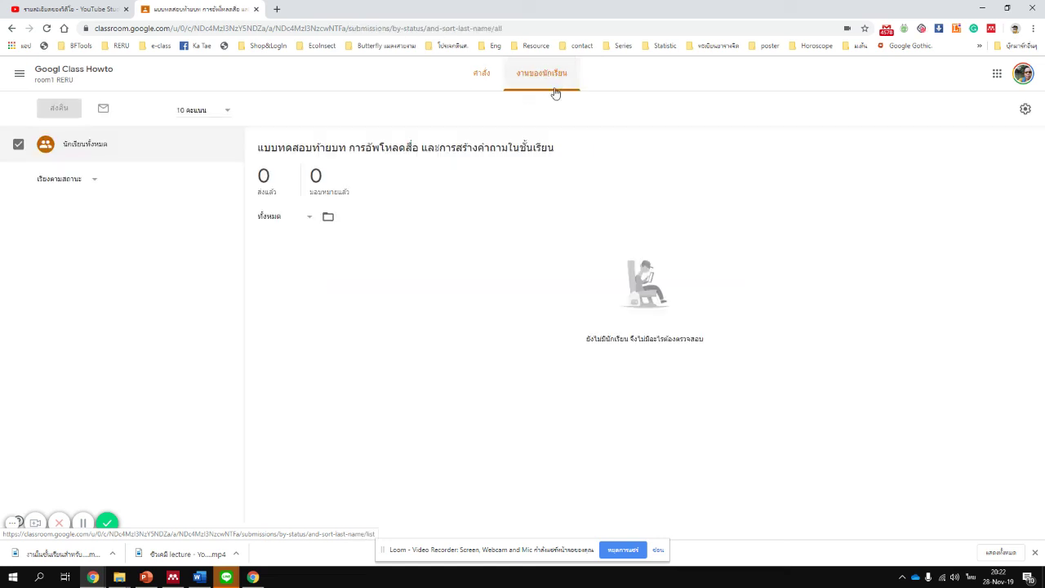